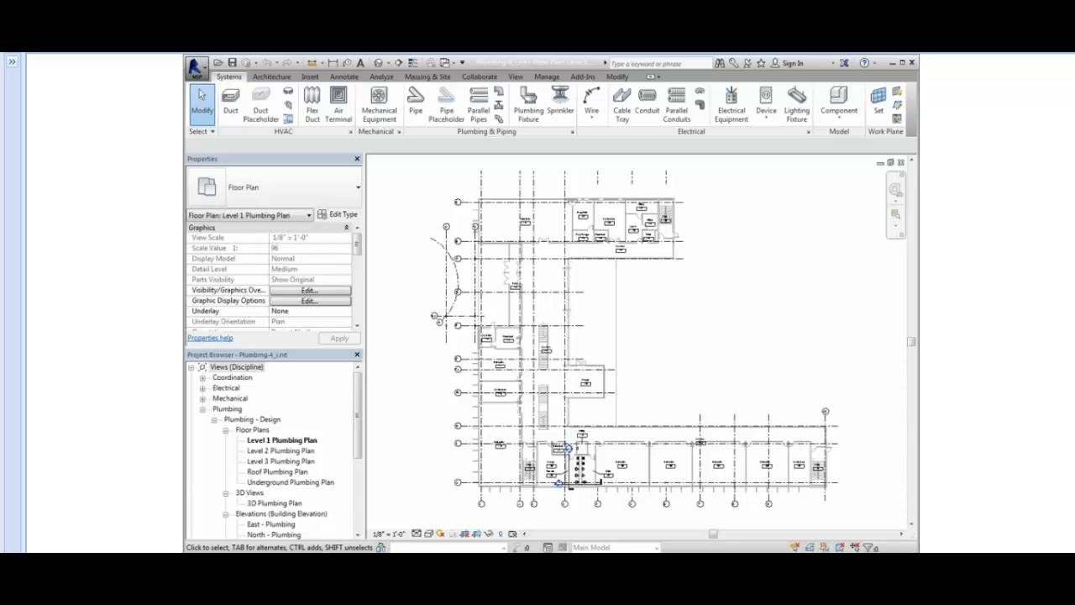
- Select the lowest water closet in the Female restroom and display its Domestic Cold Water piping system
{"action": "scroll", "coordinate": [580, 496], "scroll_direction": "up", "scroll_amount": 3}
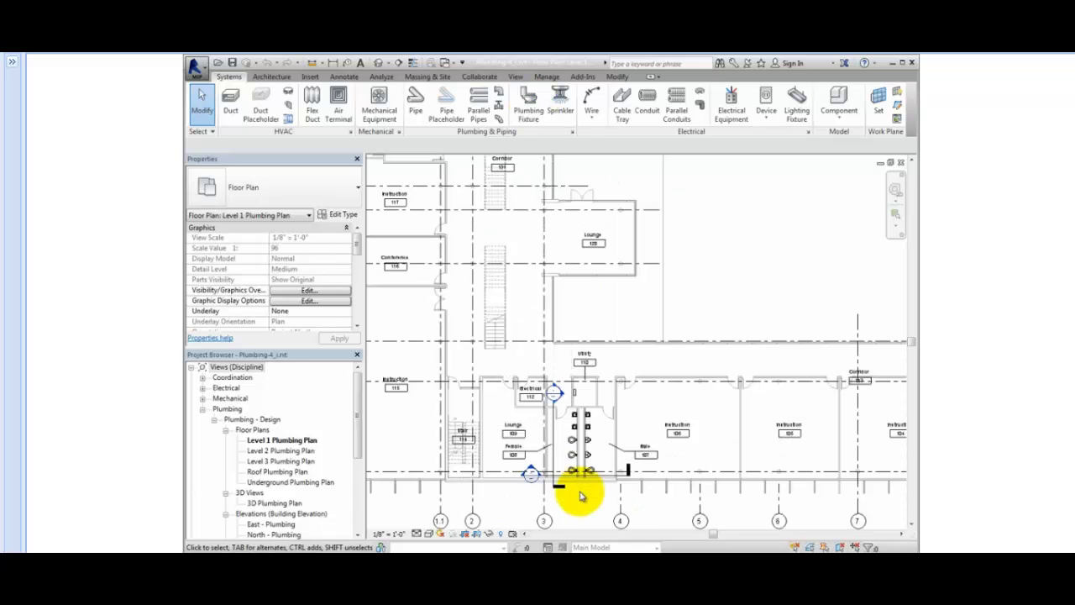
{"action": "scroll", "coordinate": [580, 496], "scroll_direction": "up", "scroll_amount": 4}
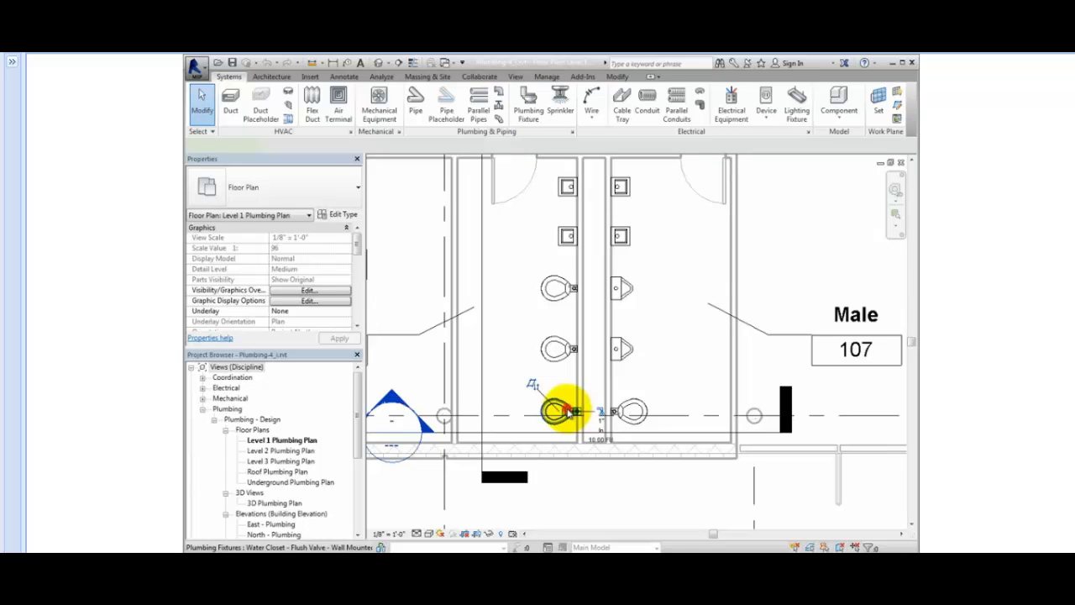
{"action": "left_click", "coordinate": [569, 411]}
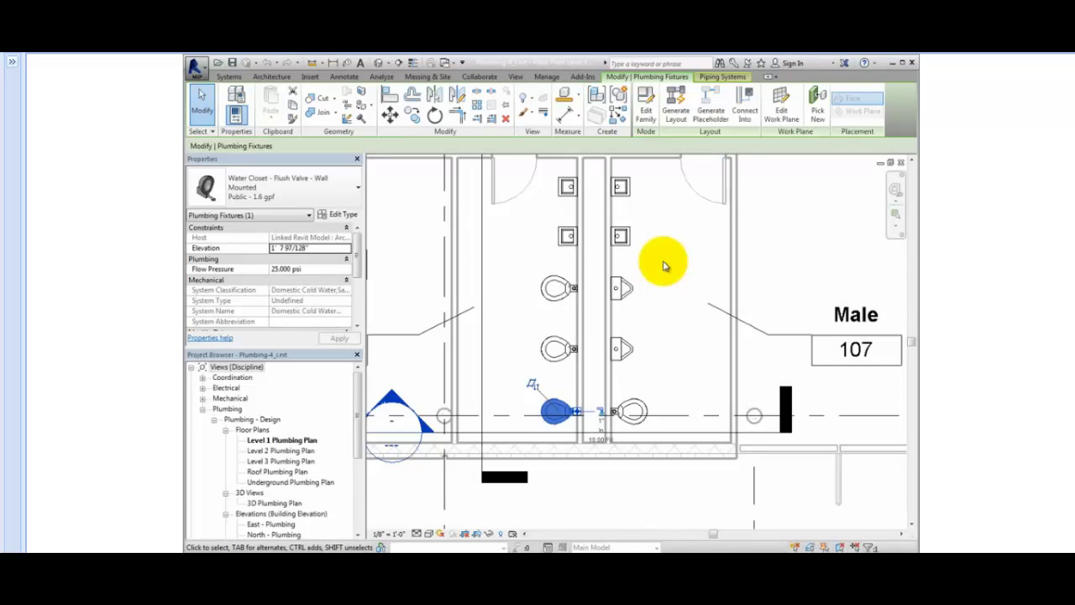
{"action": "left_click", "coordinate": [735, 84]}
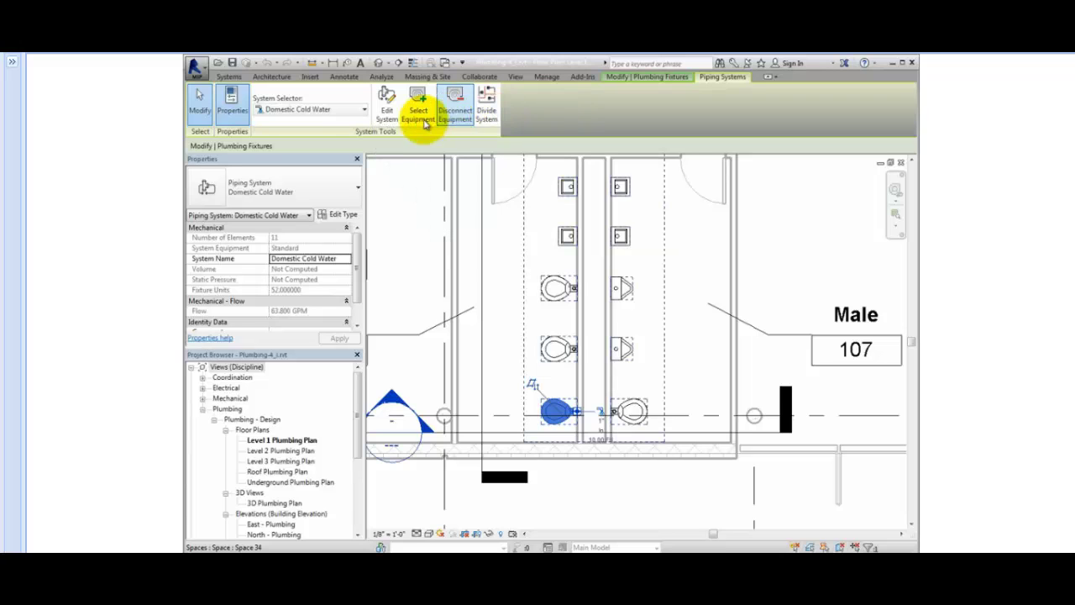
{"action": "left_click", "coordinate": [360, 112]}
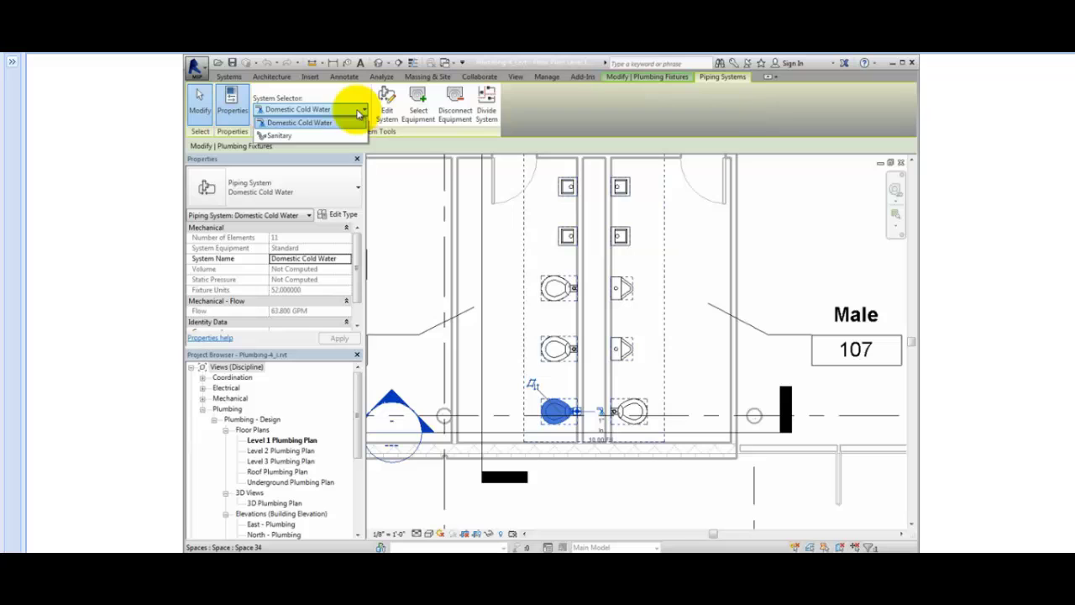
{"action": "left_click", "coordinate": [358, 122]}
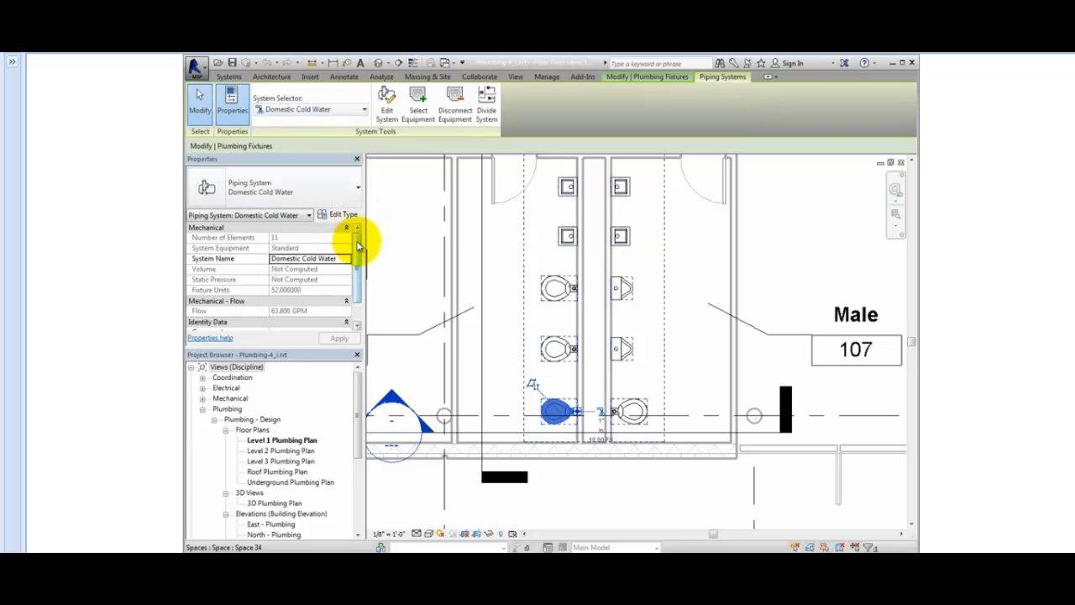
{"action": "mouse_move", "coordinate": [358, 244]}
{"action": "left_mouse_down"}
{"action": "mouse_move", "coordinate": [357, 269]}
{"action": "mouse_move", "coordinate": [360, 241]}
{"action": "left_mouse_up"}
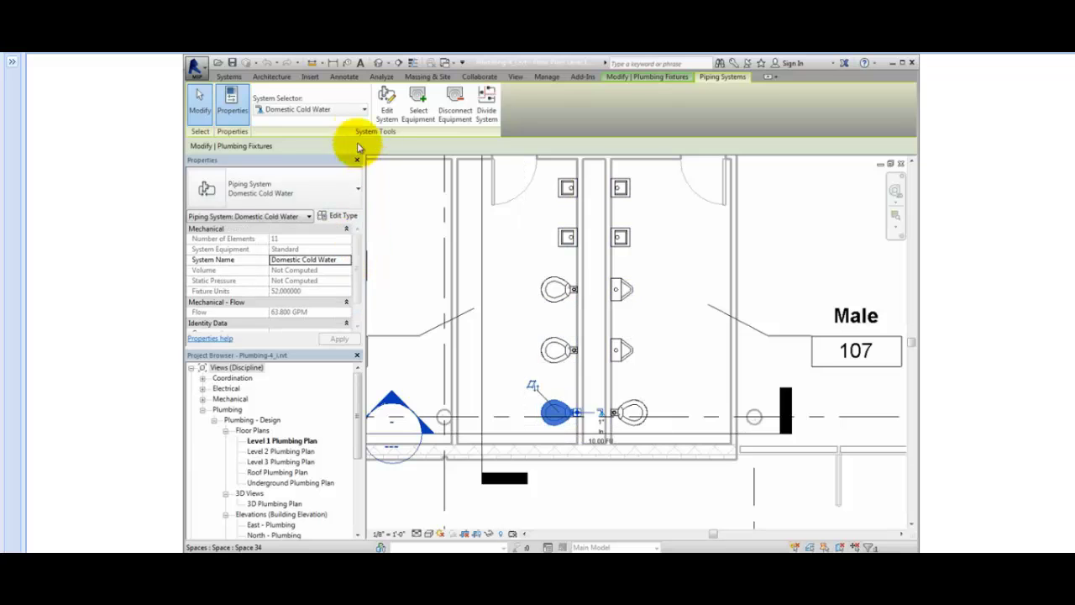
- Switch the selected water closet's piping system to Sanitary and look through that system's type properties
{"action": "left_click", "coordinate": [363, 112]}
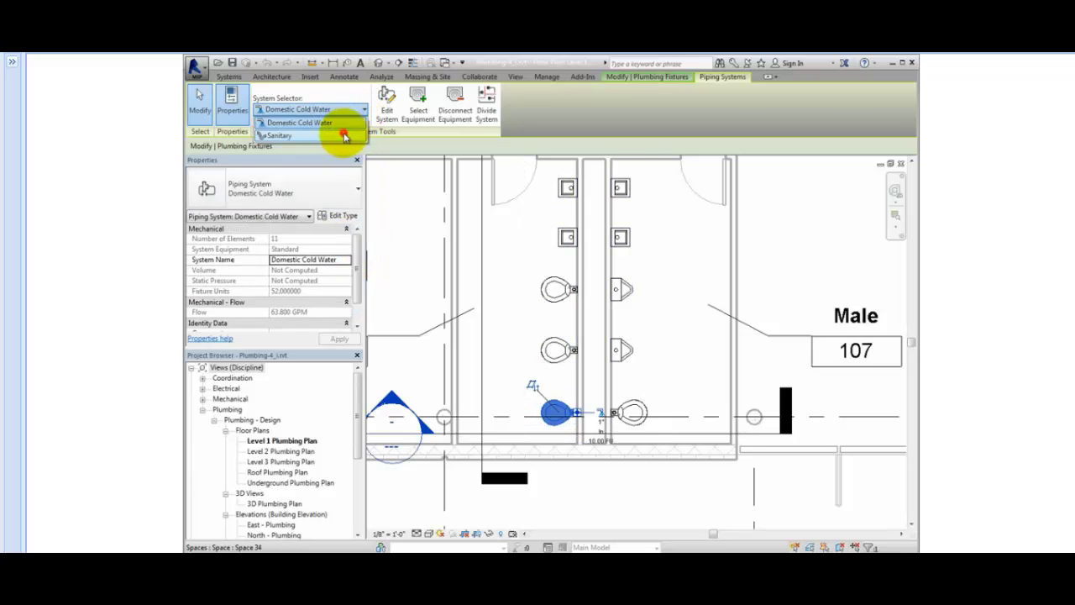
{"action": "left_click", "coordinate": [344, 135]}
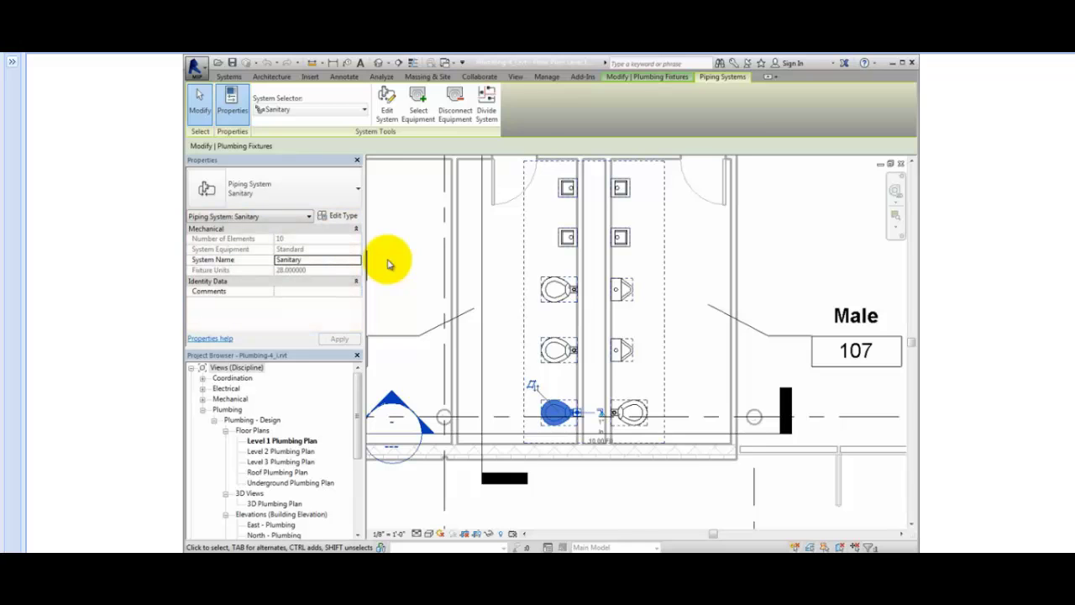
{"action": "left_click", "coordinate": [345, 217]}
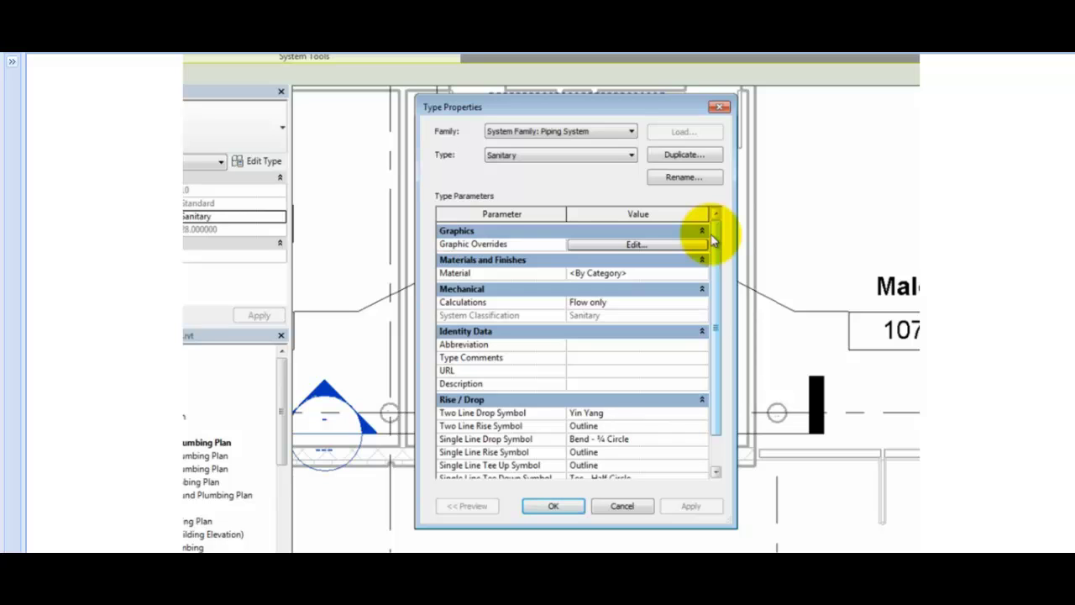
{"action": "left_click_drag", "start_coordinate": [713, 241], "coordinate": [713, 288]}
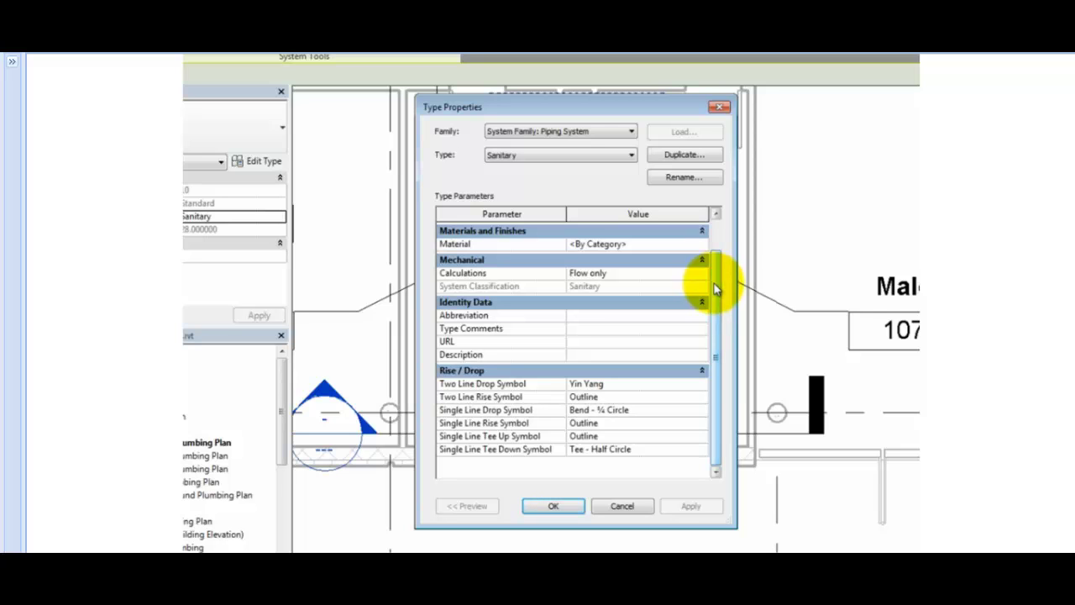
{"action": "left_click_drag", "start_coordinate": [712, 288], "coordinate": [725, 249]}
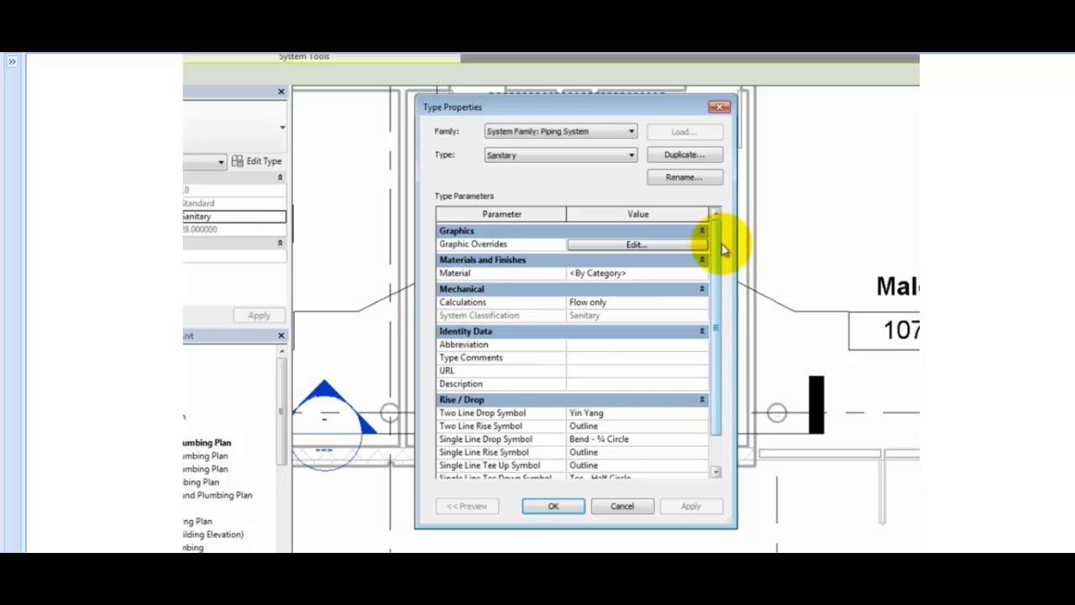
- Duplicate the Sanitary piping system type under the name "Sanitary - Acid Waste"
{"action": "left_click", "coordinate": [702, 156]}
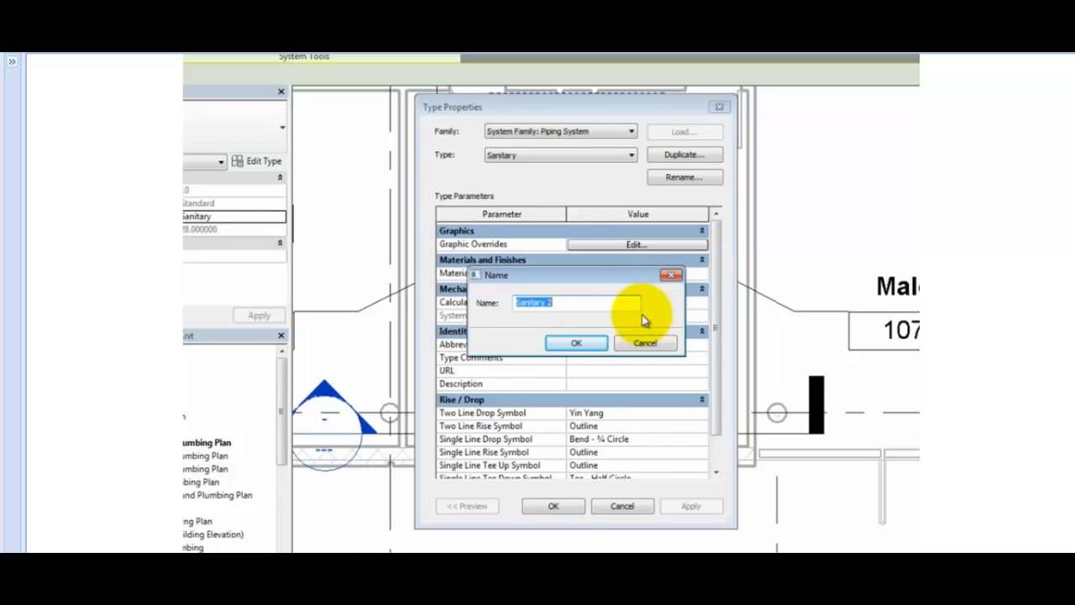
{"action": "left_click", "coordinate": [596, 303]}
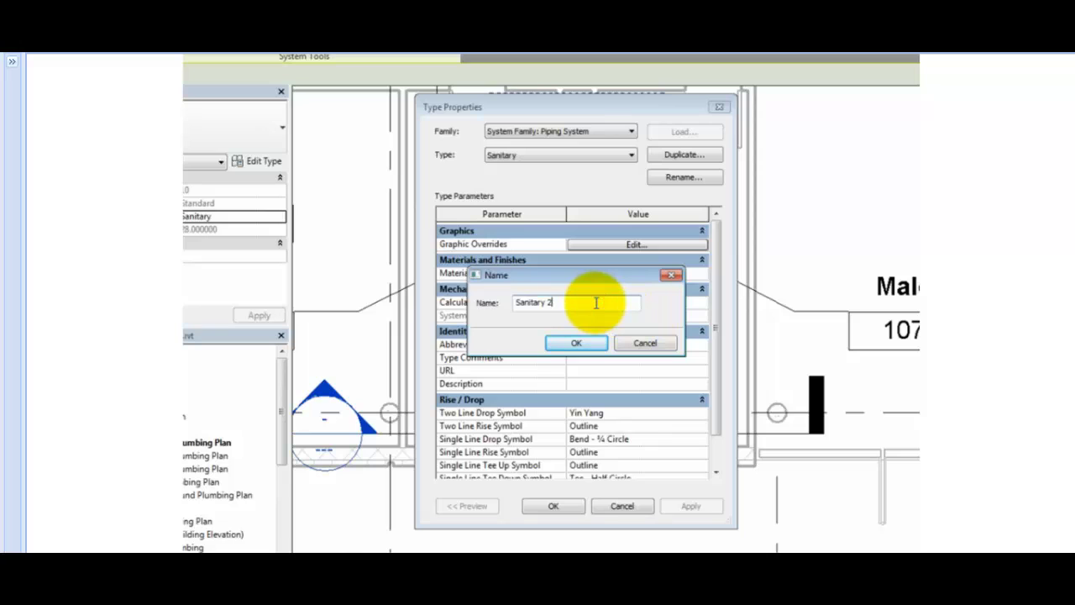
{"action": "key", "text": "BackSpace"}
{"action": "type", "text": "- Acid Waste"}
{"action": "left_click", "coordinate": [593, 342]}
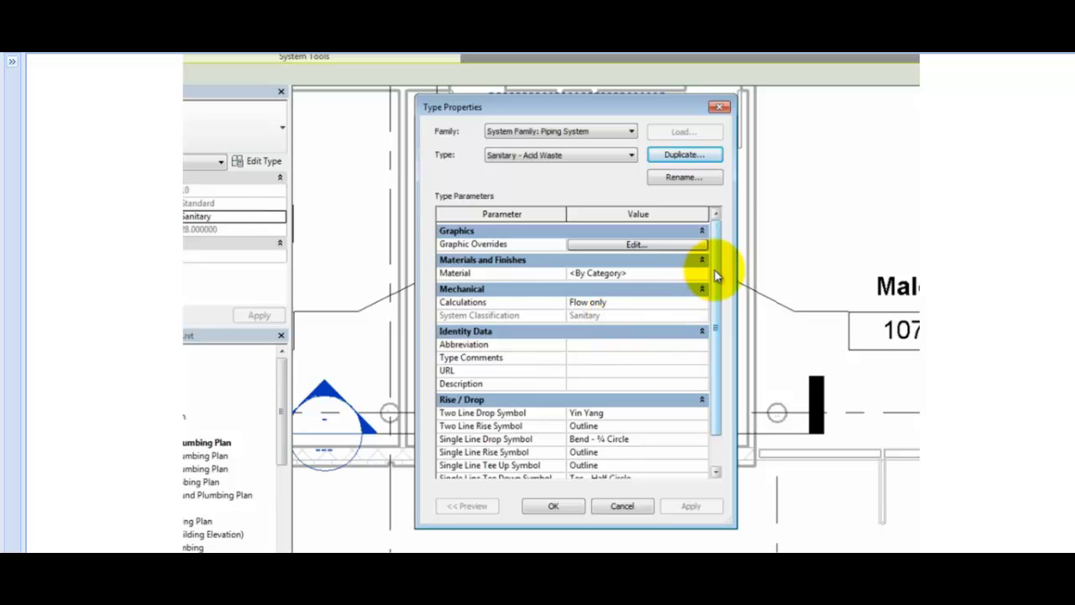
- Override the line color of the Sanitary - Acid Waste type with orange, RGB 255-128-000
{"action": "left_click", "coordinate": [660, 247]}
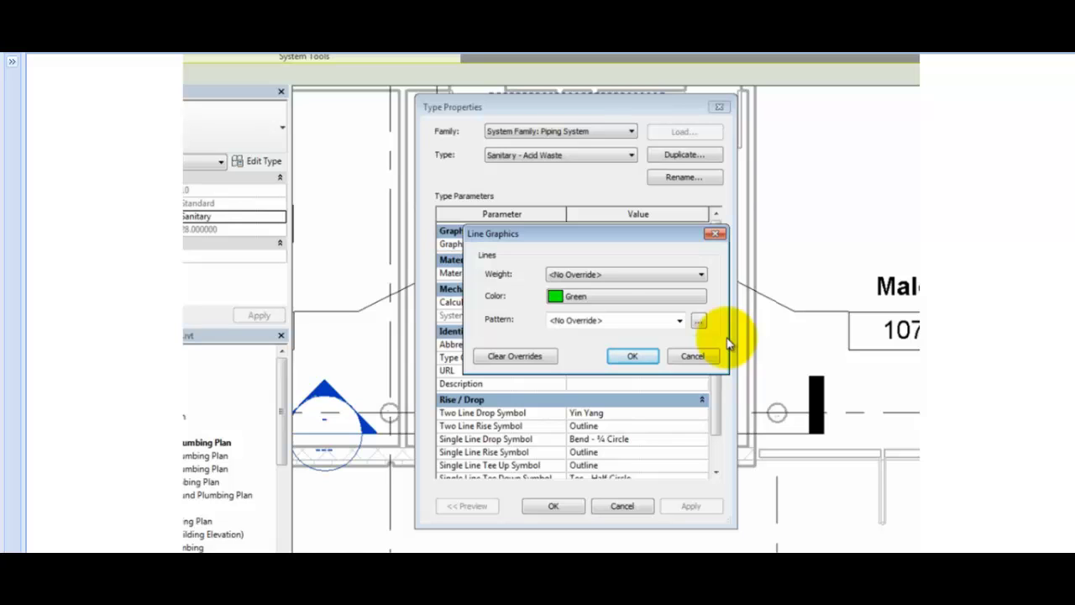
{"action": "left_click", "coordinate": [687, 298]}
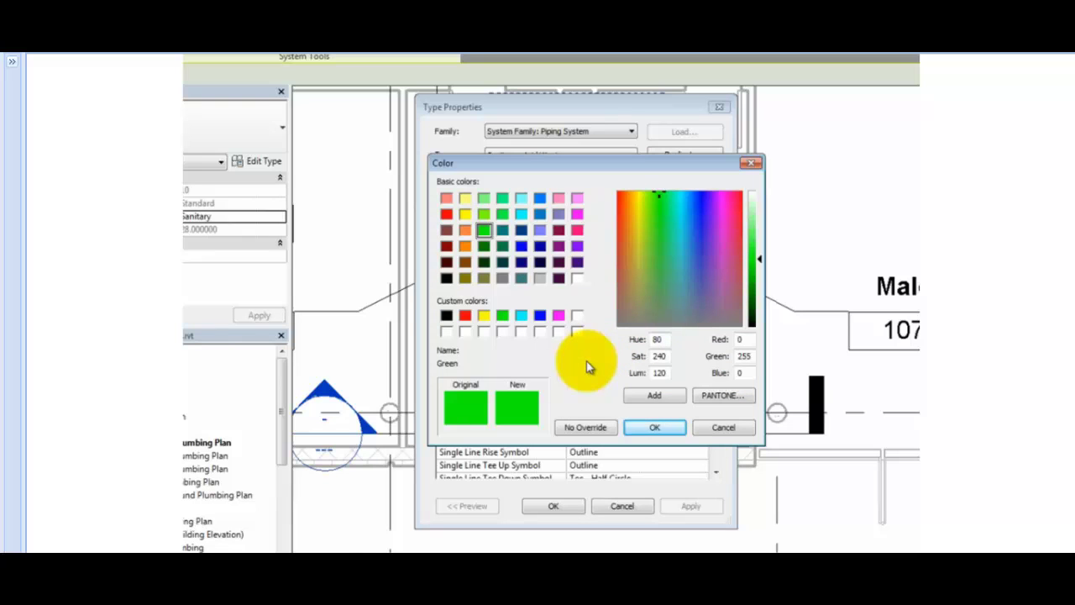
{"action": "left_click", "coordinate": [464, 246]}
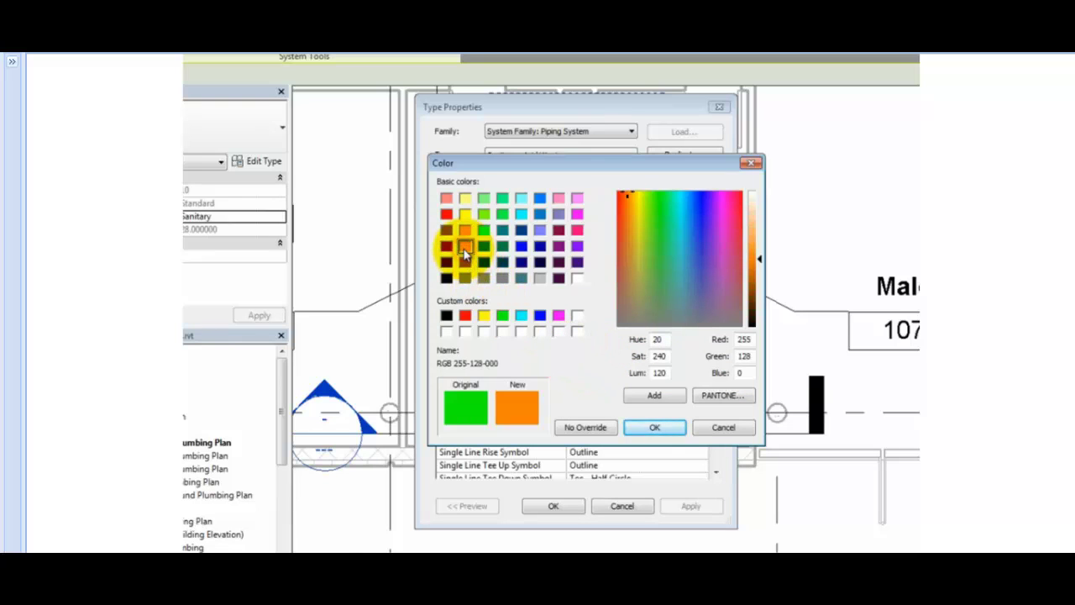
{"action": "left_click", "coordinate": [639, 428]}
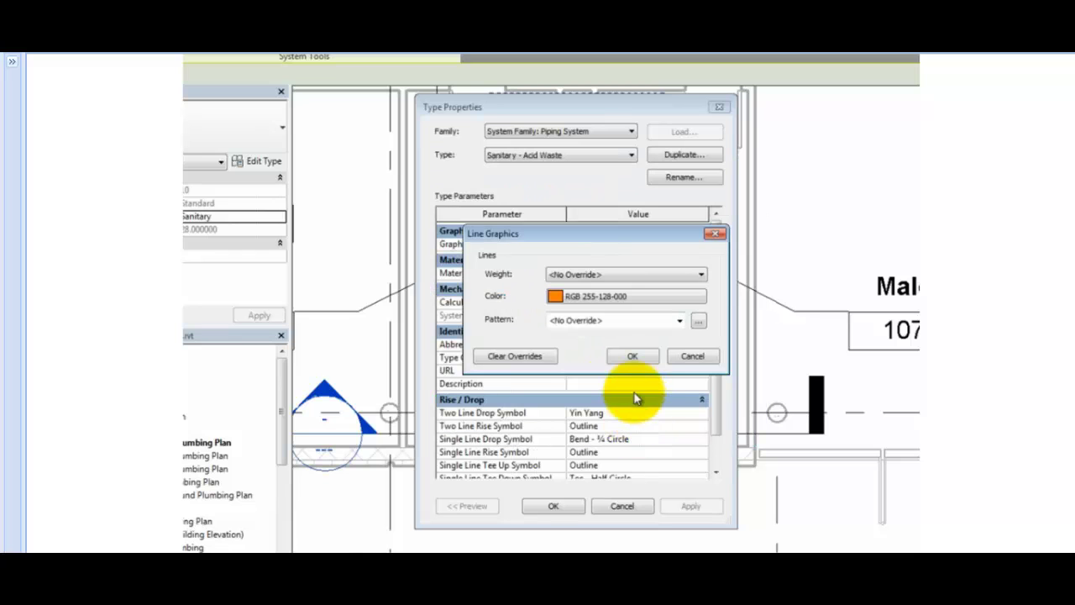
{"action": "left_click", "coordinate": [637, 359]}
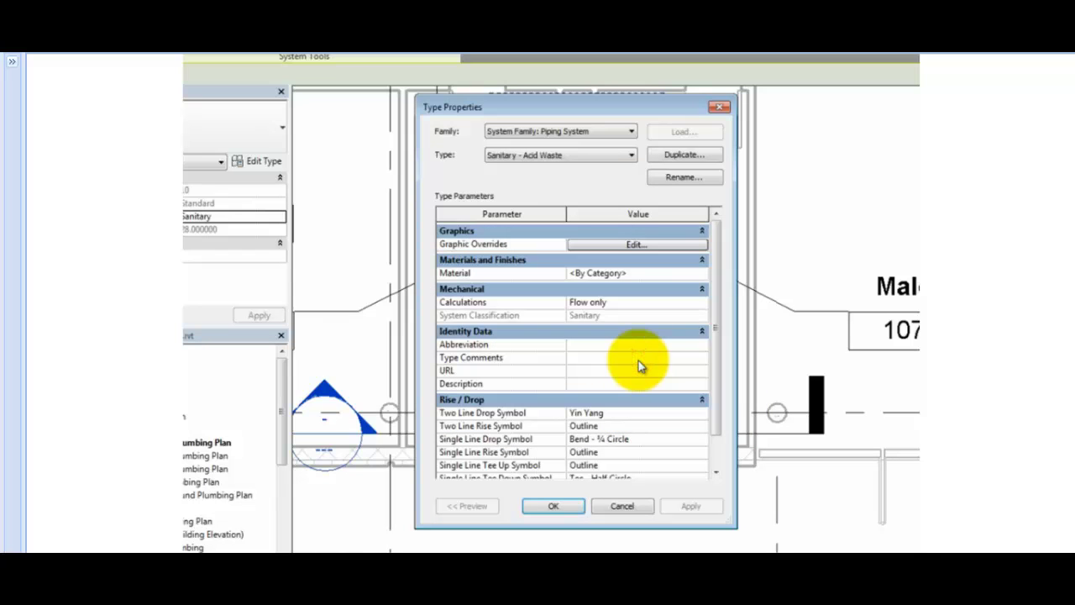
- Examine the new type's Material setting, Calculations options and Identity Data parameters
{"action": "left_click", "coordinate": [639, 277]}
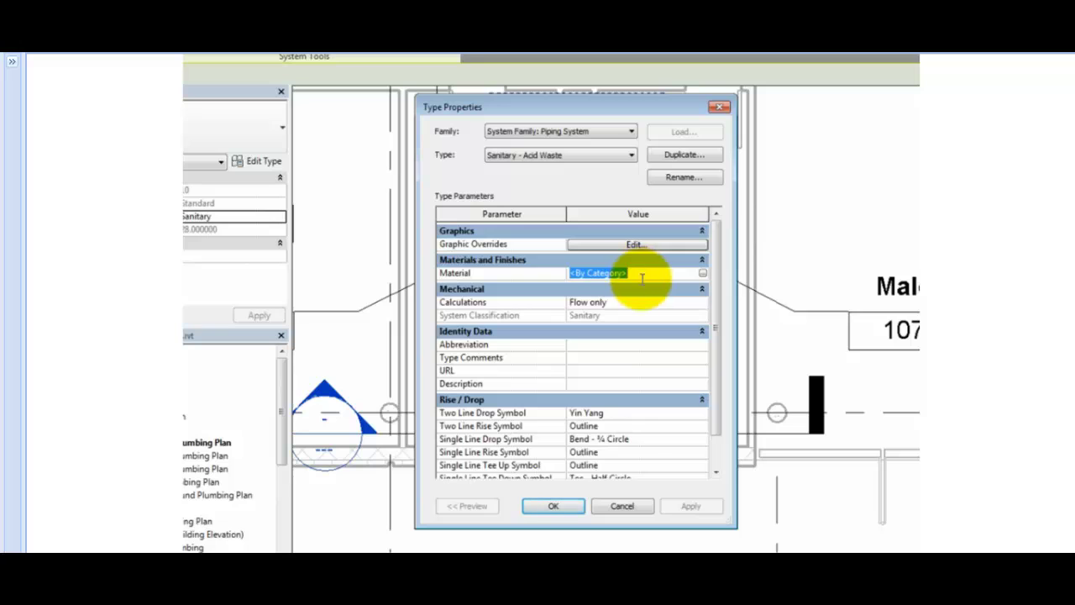
{"action": "left_click", "coordinate": [652, 304]}
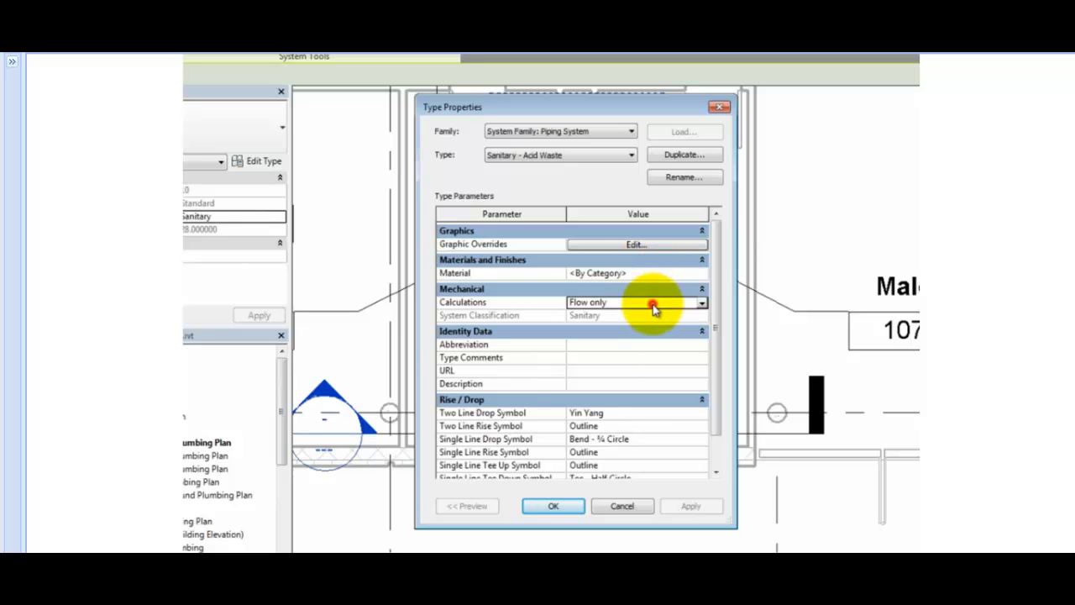
{"action": "left_click", "coordinate": [701, 304]}
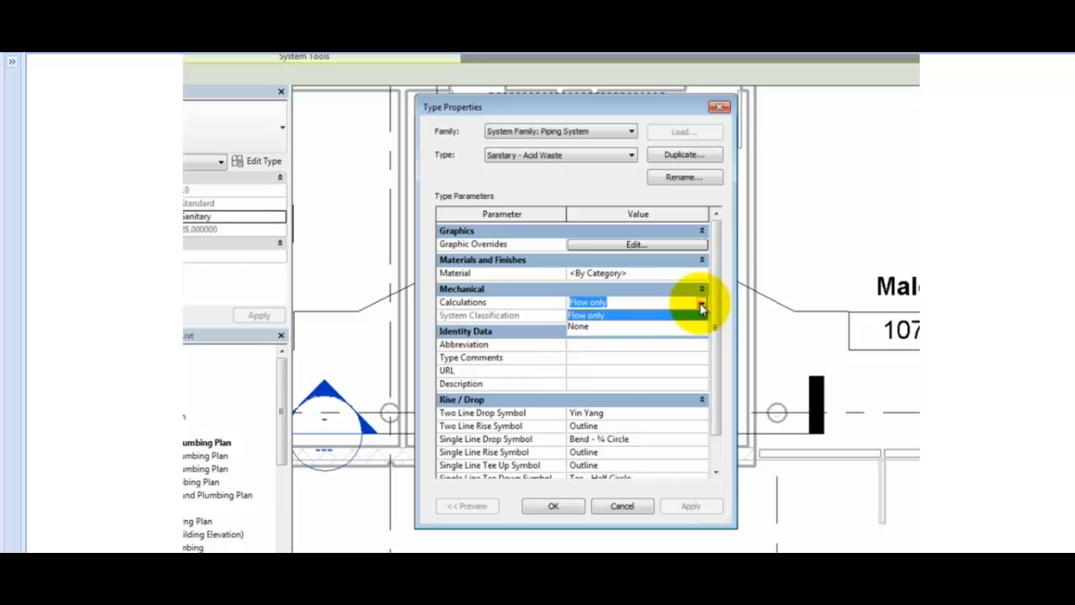
{"action": "left_click", "coordinate": [702, 305]}
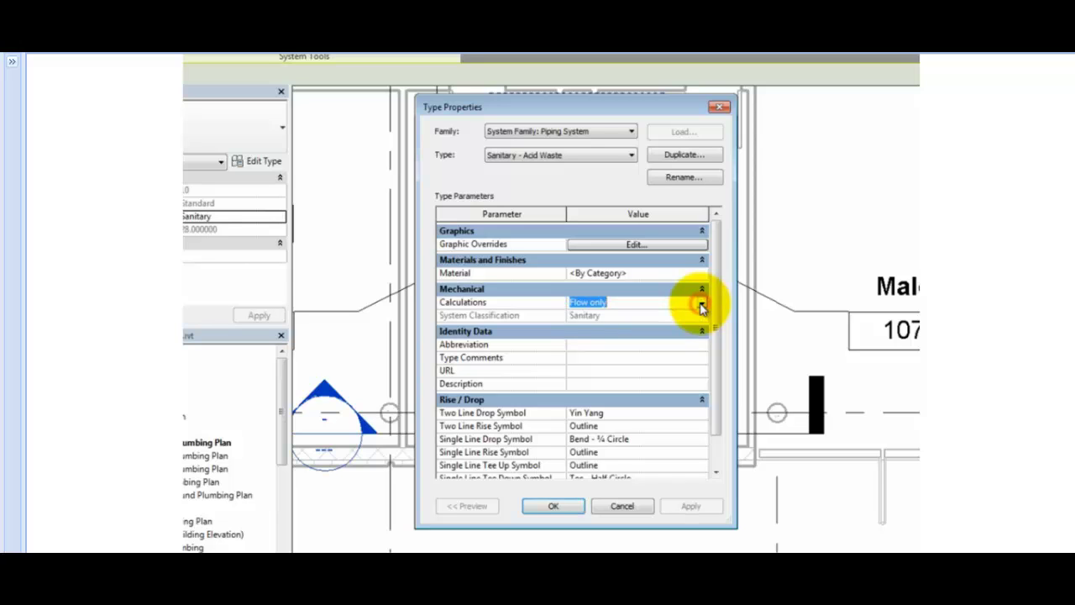
{"action": "left_click", "coordinate": [647, 348]}
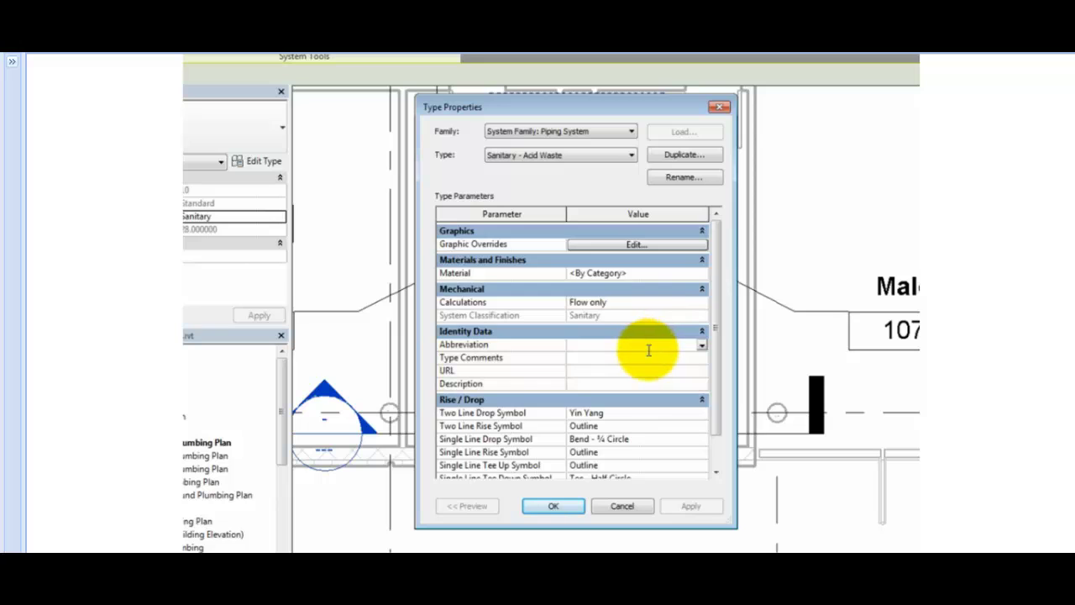
{"action": "left_click", "coordinate": [645, 356]}
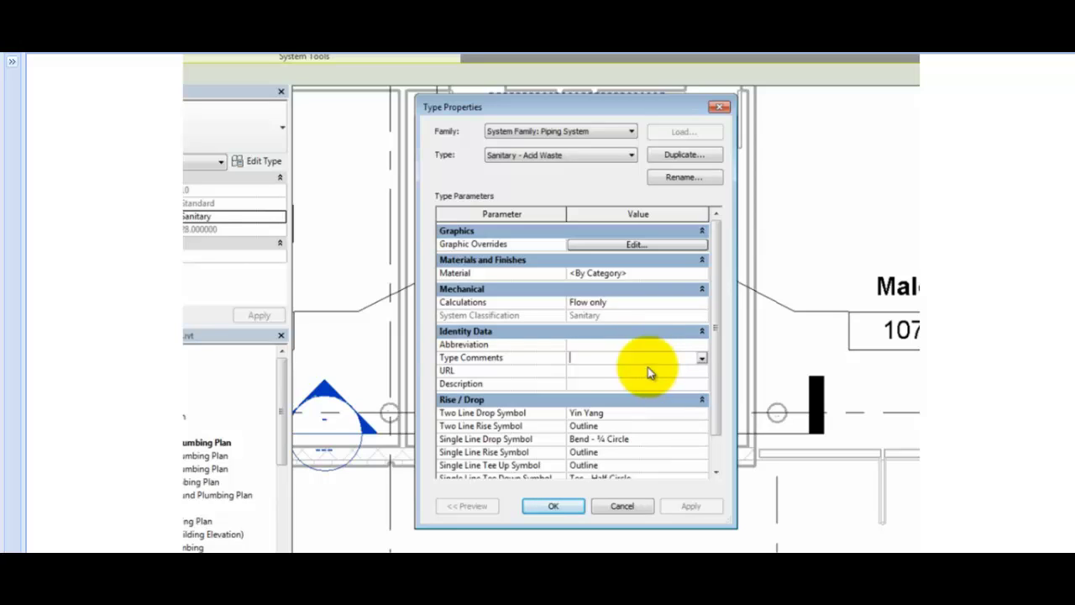
{"action": "left_click", "coordinate": [648, 370]}
{"action": "left_click", "coordinate": [647, 384]}
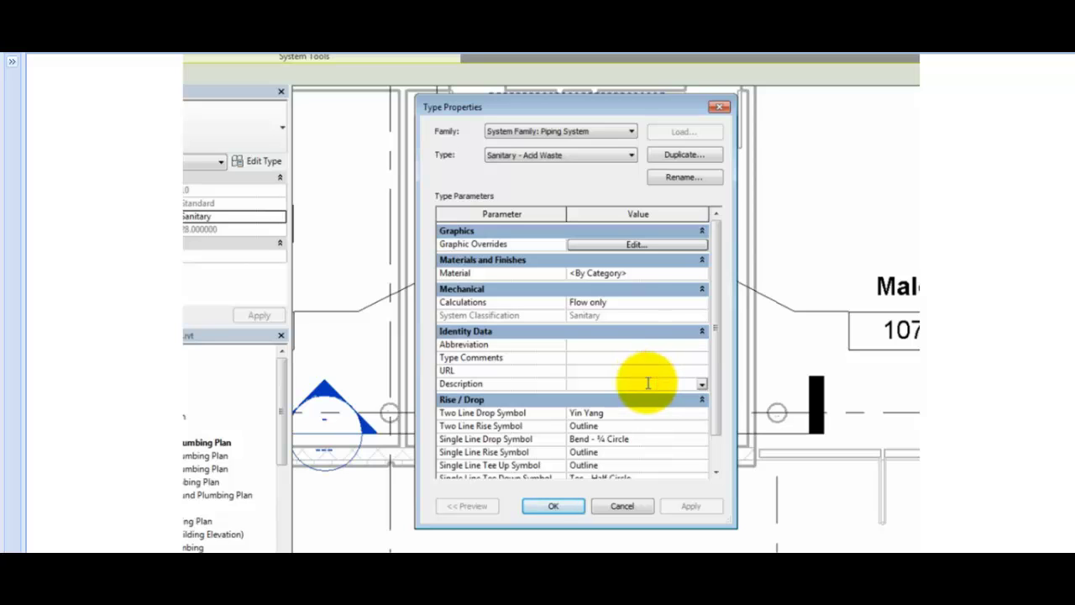
- Examine the symbols available for the type's Two Line Drop Symbol and Single Line Rise Symbol parameters
{"action": "left_click_drag", "start_coordinate": [717, 384], "coordinate": [714, 429]}
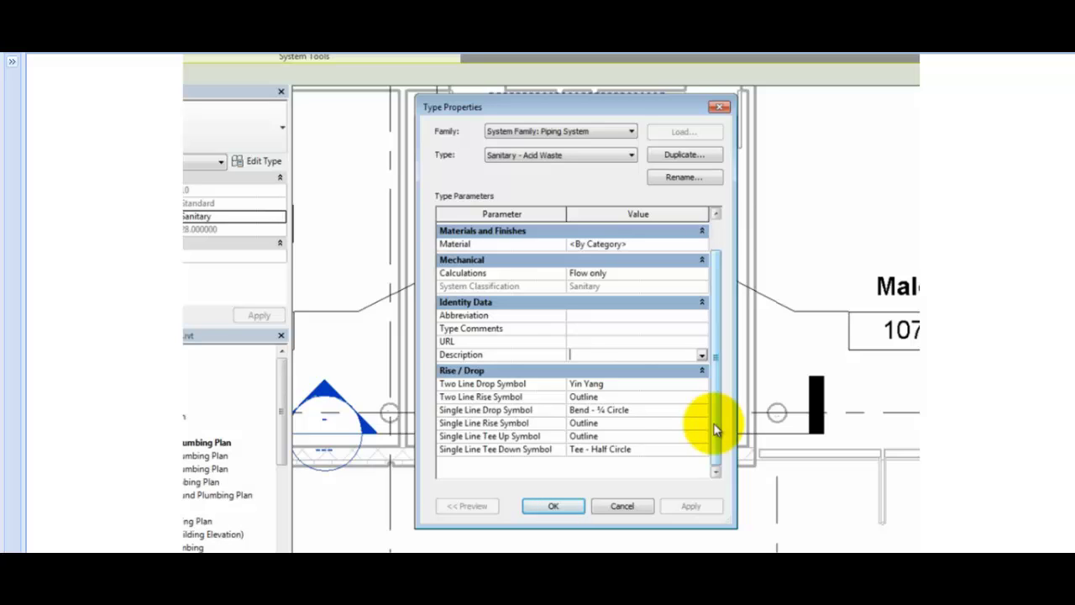
{"action": "left_click", "coordinate": [702, 384]}
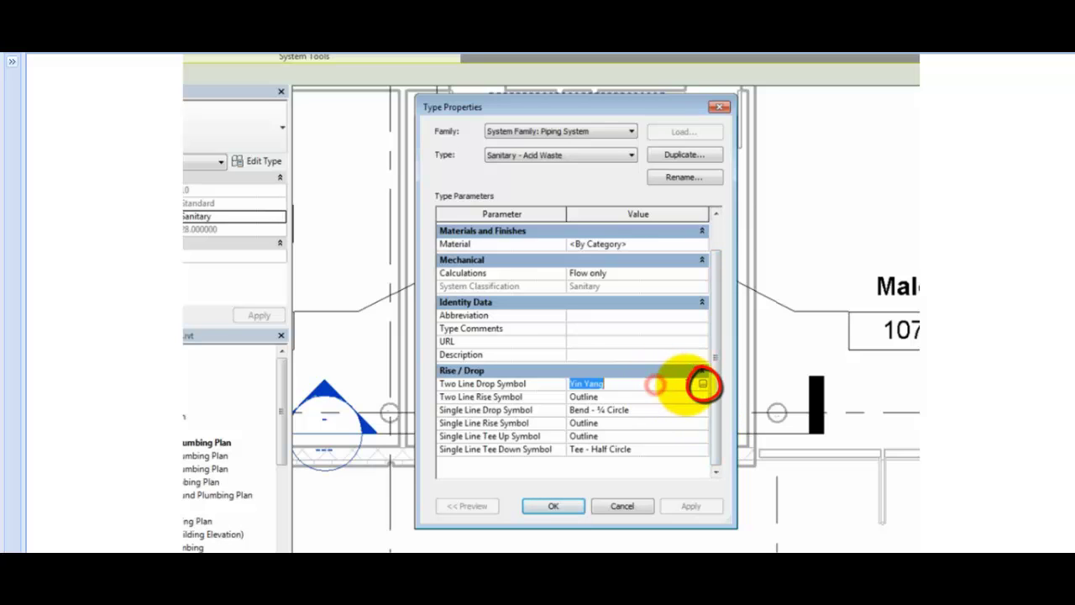
{"action": "left_click", "coordinate": [702, 383]}
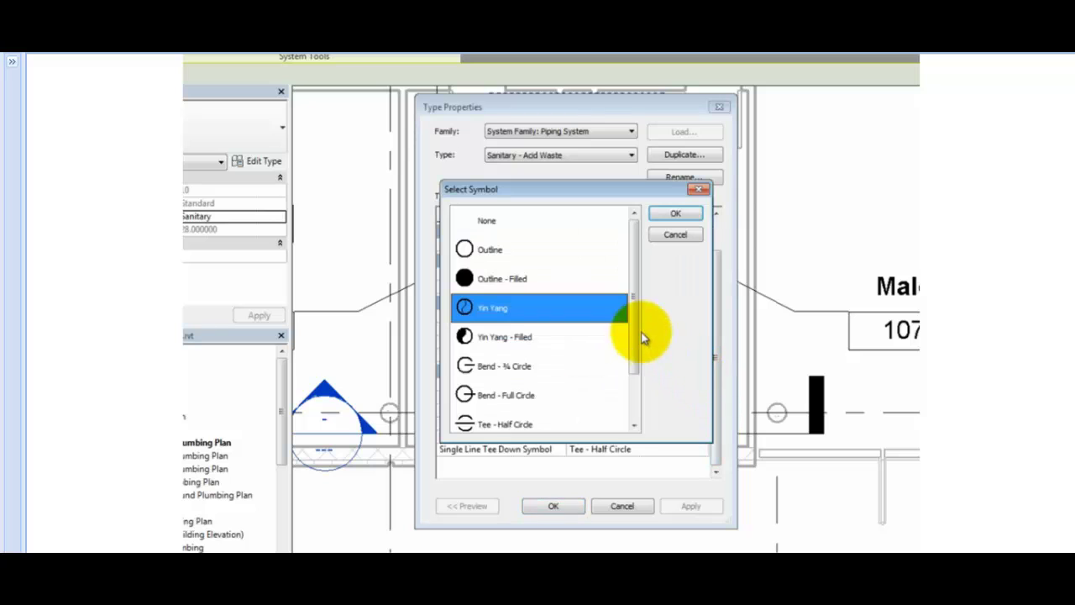
{"action": "mouse_move", "coordinate": [634, 324]}
{"action": "left_mouse_down"}
{"action": "mouse_move", "coordinate": [636, 367]}
{"action": "mouse_move", "coordinate": [636, 330]}
{"action": "left_mouse_up"}
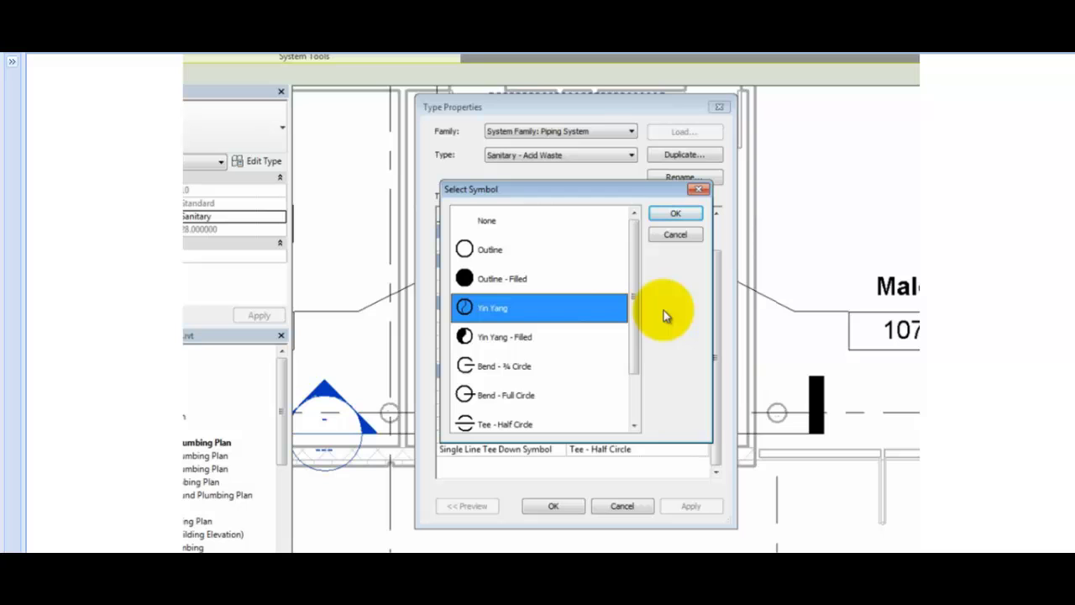
{"action": "left_click", "coordinate": [681, 235]}
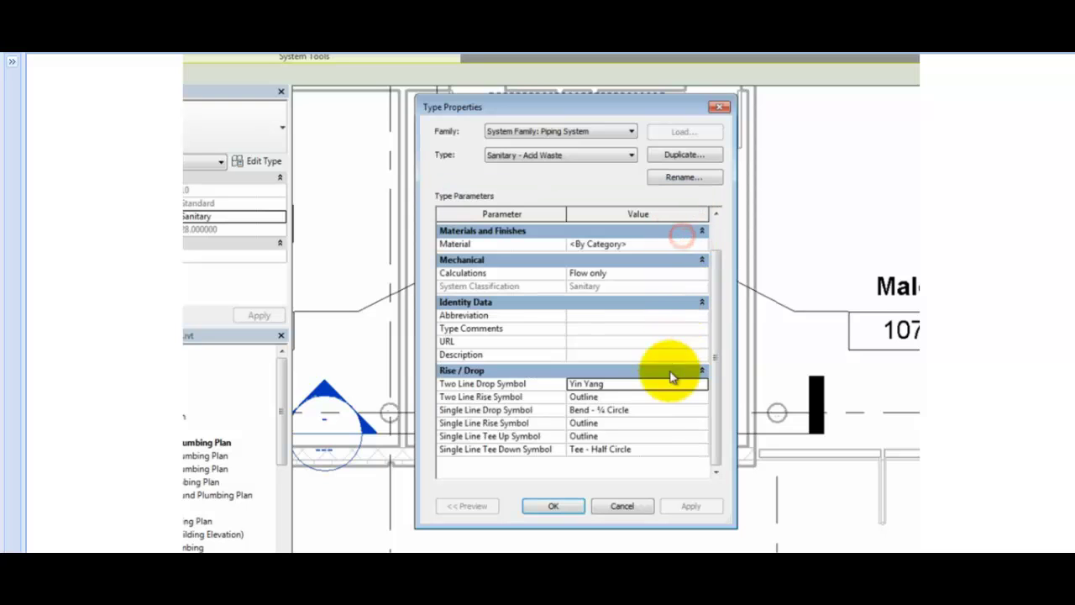
{"action": "left_click", "coordinate": [653, 422]}
{"action": "left_click", "coordinate": [700, 423]}
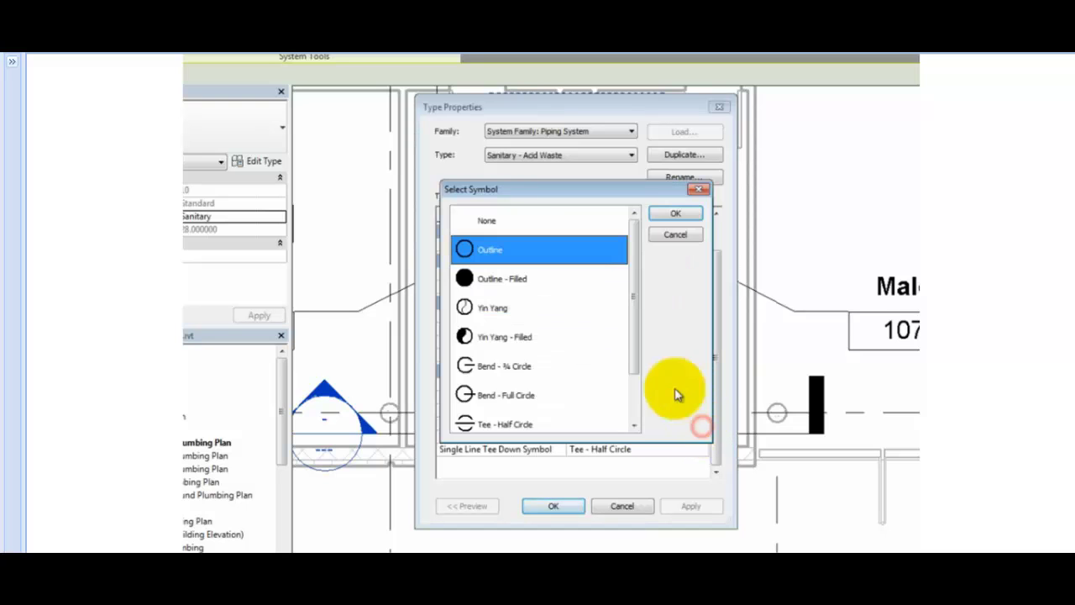
{"action": "mouse_move", "coordinate": [636, 317]}
{"action": "left_mouse_down"}
{"action": "mouse_move", "coordinate": [636, 360]}
{"action": "mouse_move", "coordinate": [636, 302]}
{"action": "left_mouse_up"}
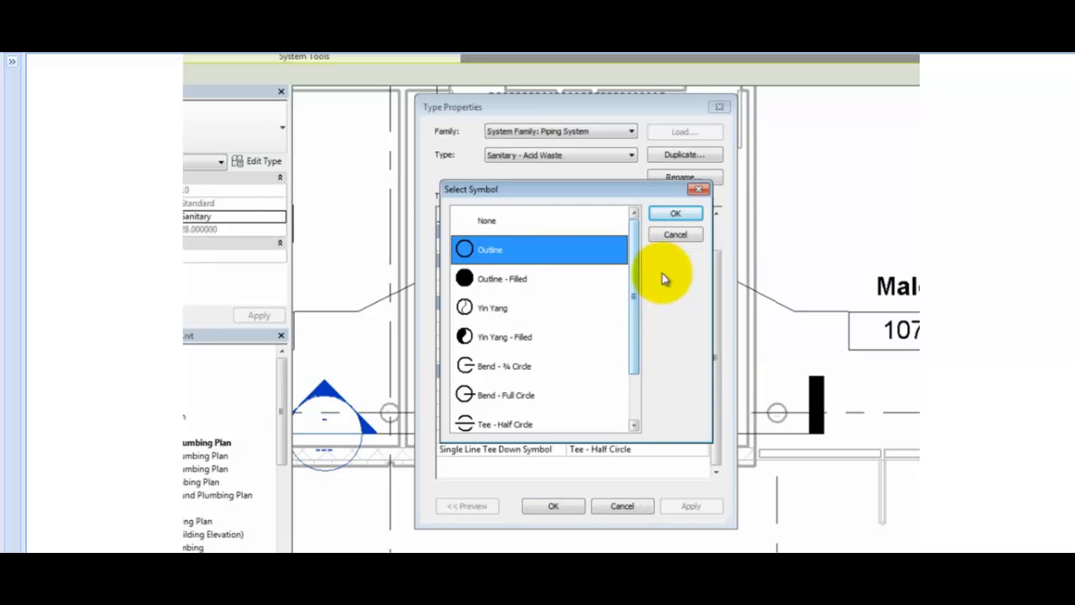
{"action": "left_click", "coordinate": [677, 235]}
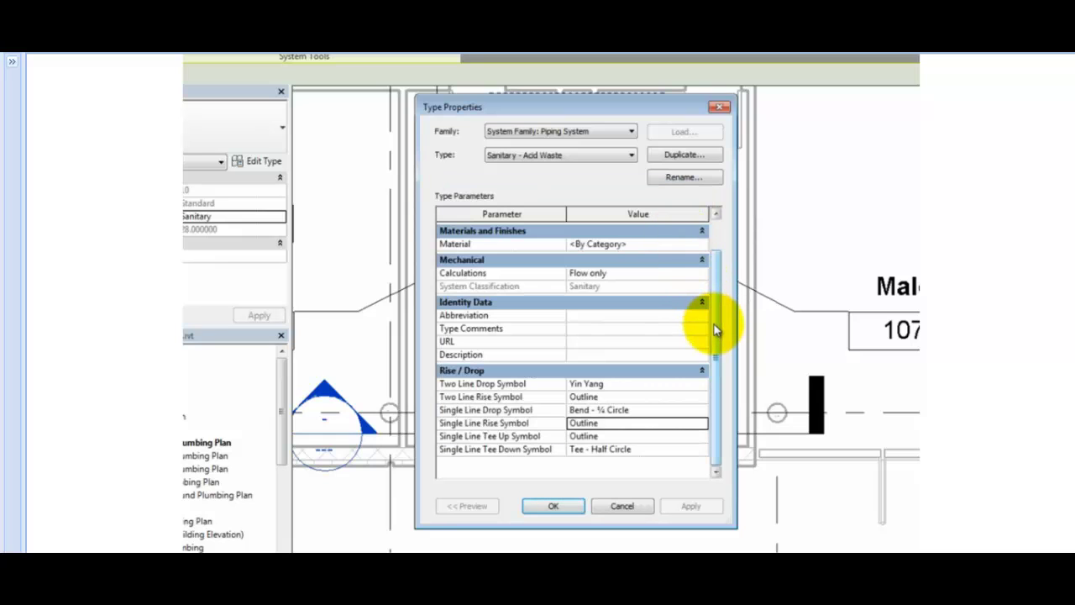
{"action": "scroll", "coordinate": [715, 288], "scroll_direction": "up", "scroll_amount": 1}
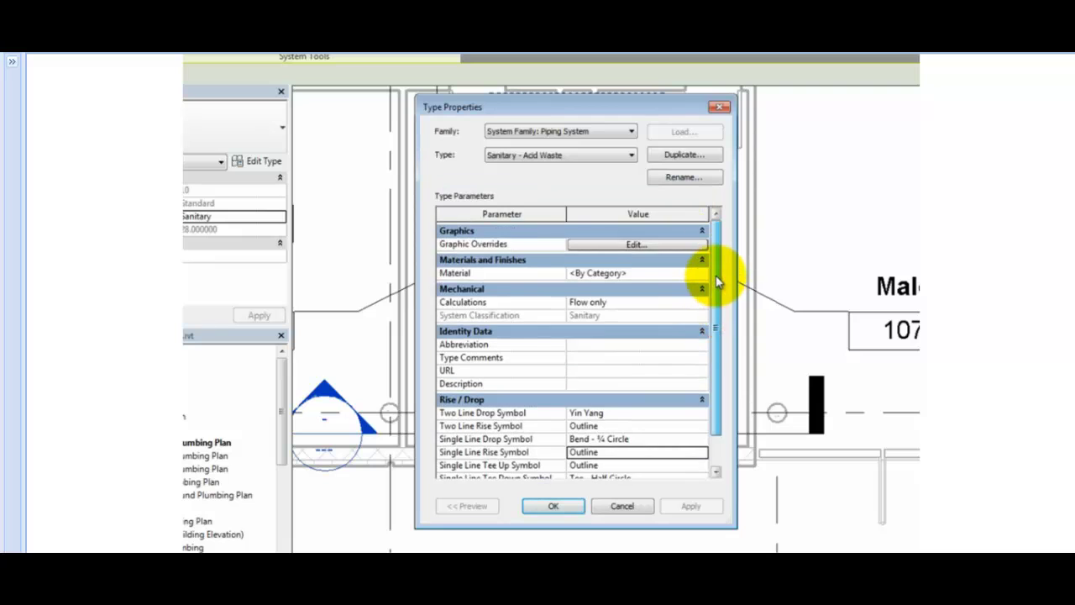